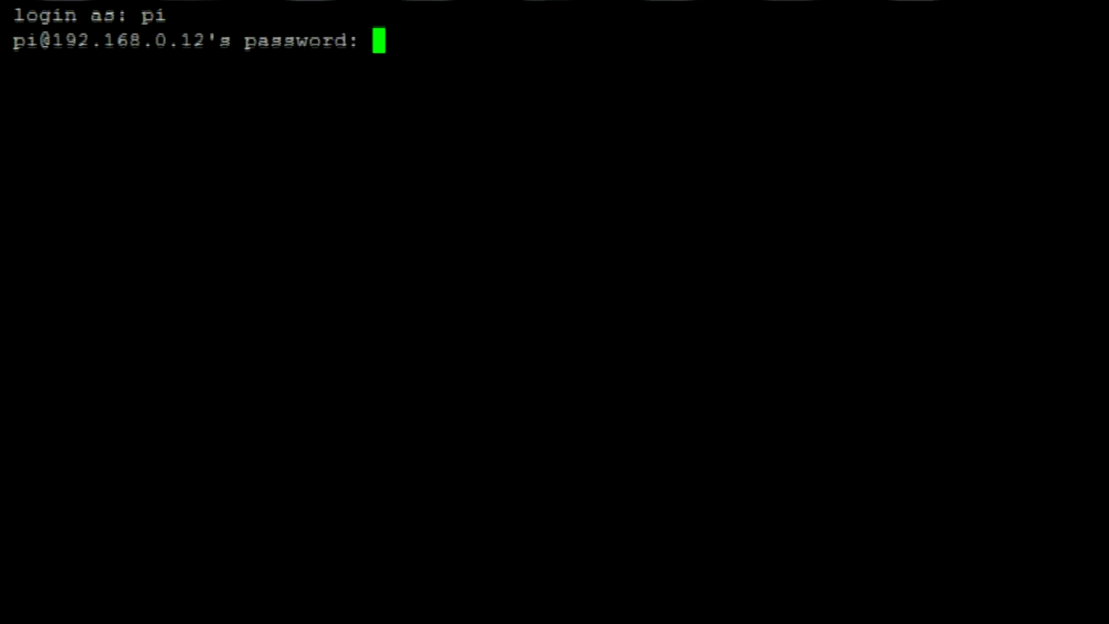
- Log in, start the LXDE desktop with startx, and launch Epiphany from Menu > Internet
{"action": "key", "text": "Return"}
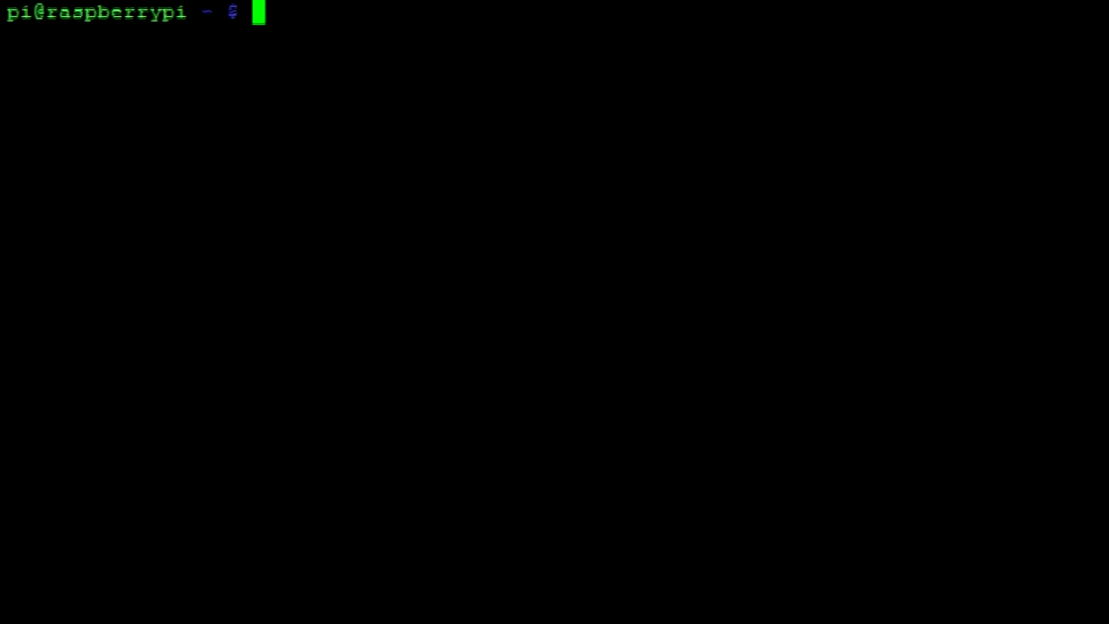
{"action": "type", "text": "sudo apt-get dist-upgrade"}
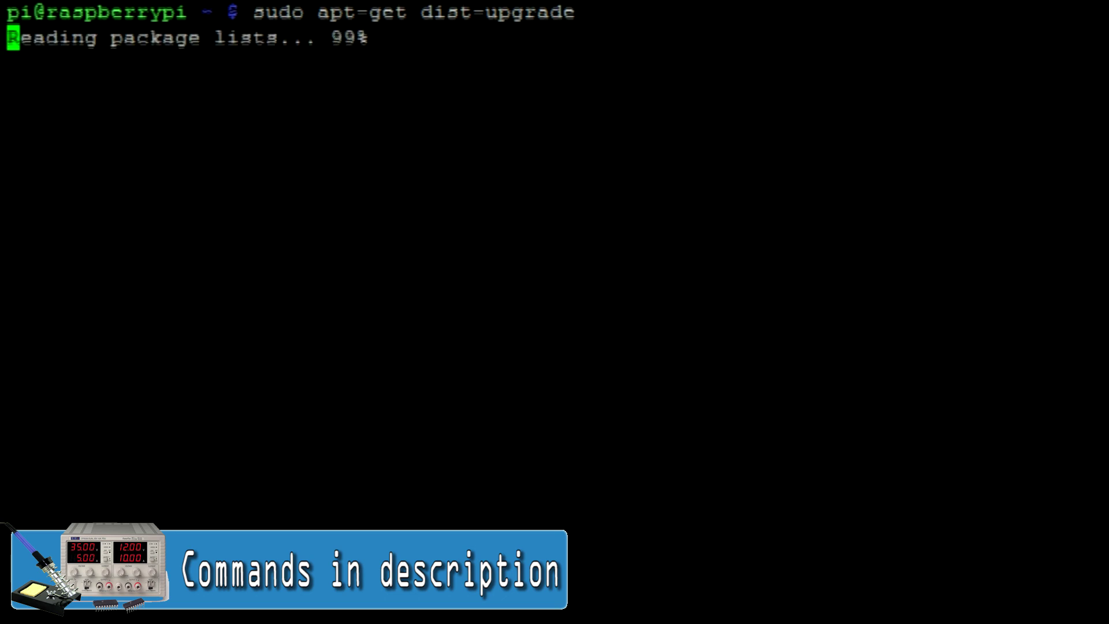
{"action": "type", "text": "sudo apt-get install epiphany-browser"}
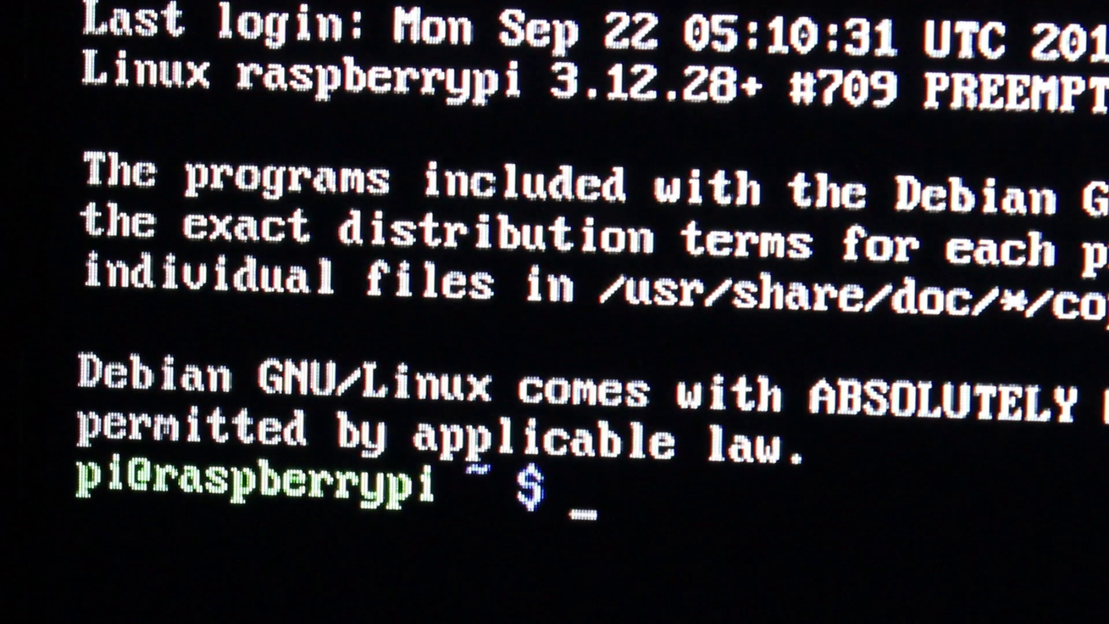
{"action": "type", "text": "ar"}
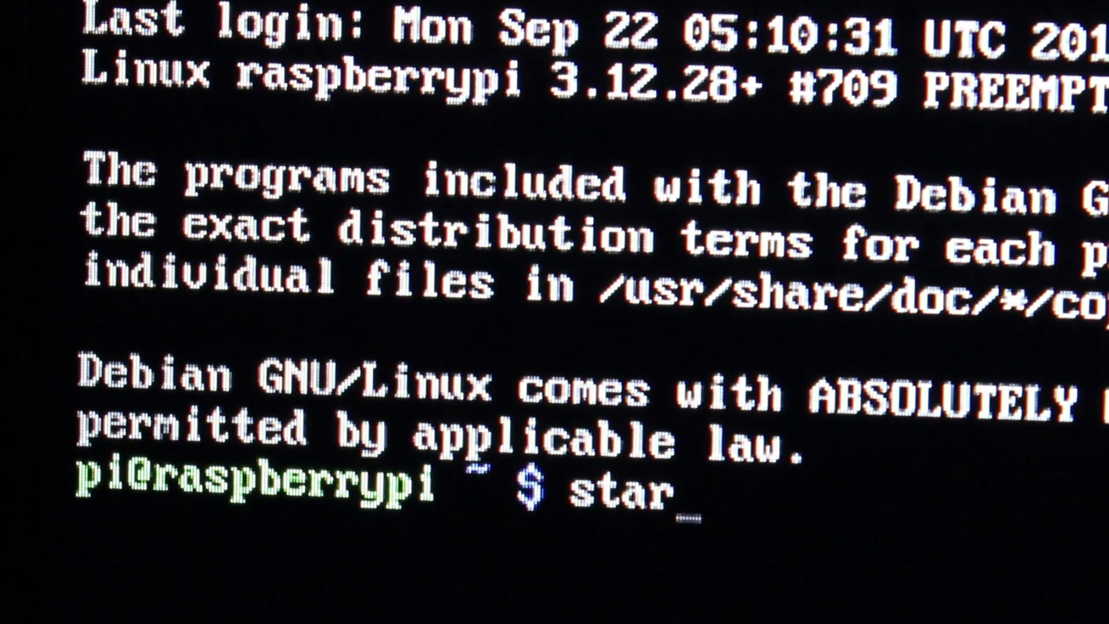
{"action": "type", "text": "tx"}
{"action": "key", "text": "Return"}
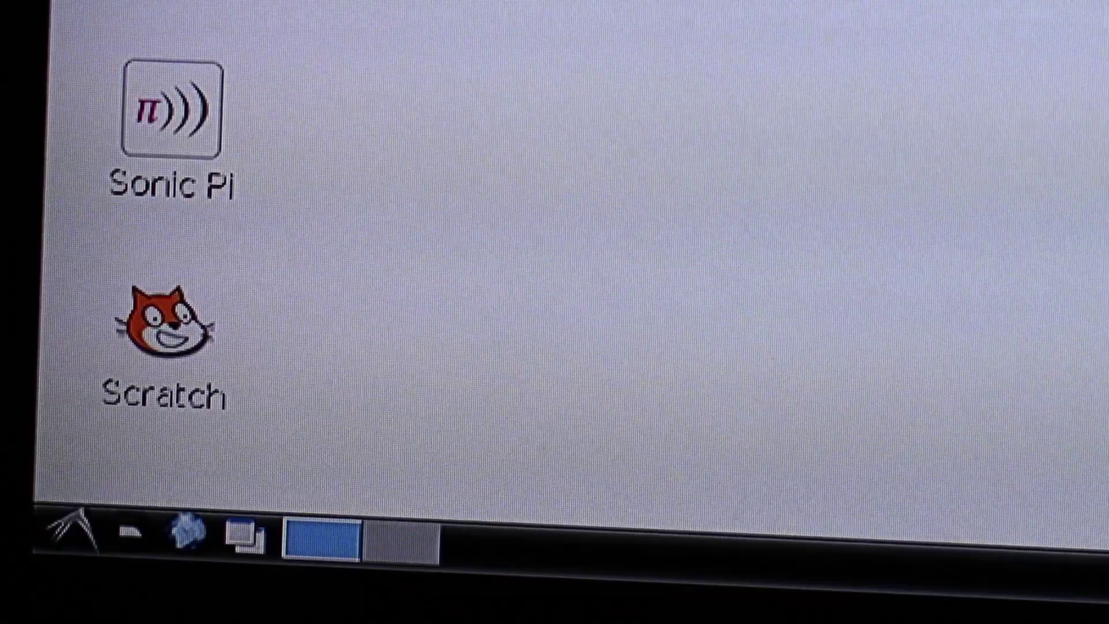
{"action": "left_click", "coordinate": [72, 538]}
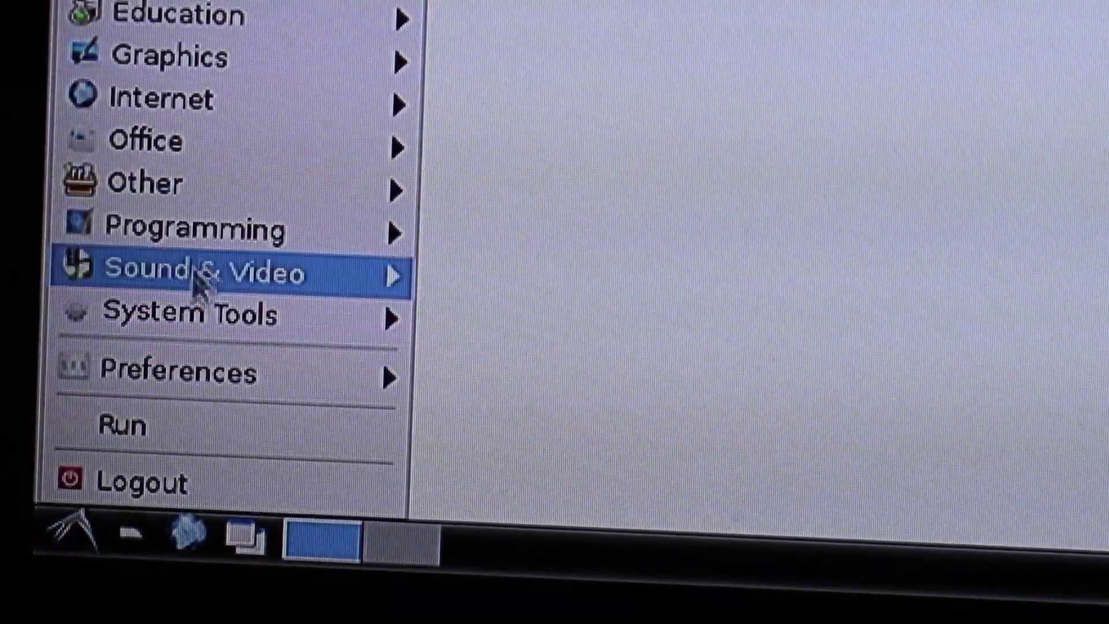
{"action": "mouse_move", "coordinate": [160, 98]}
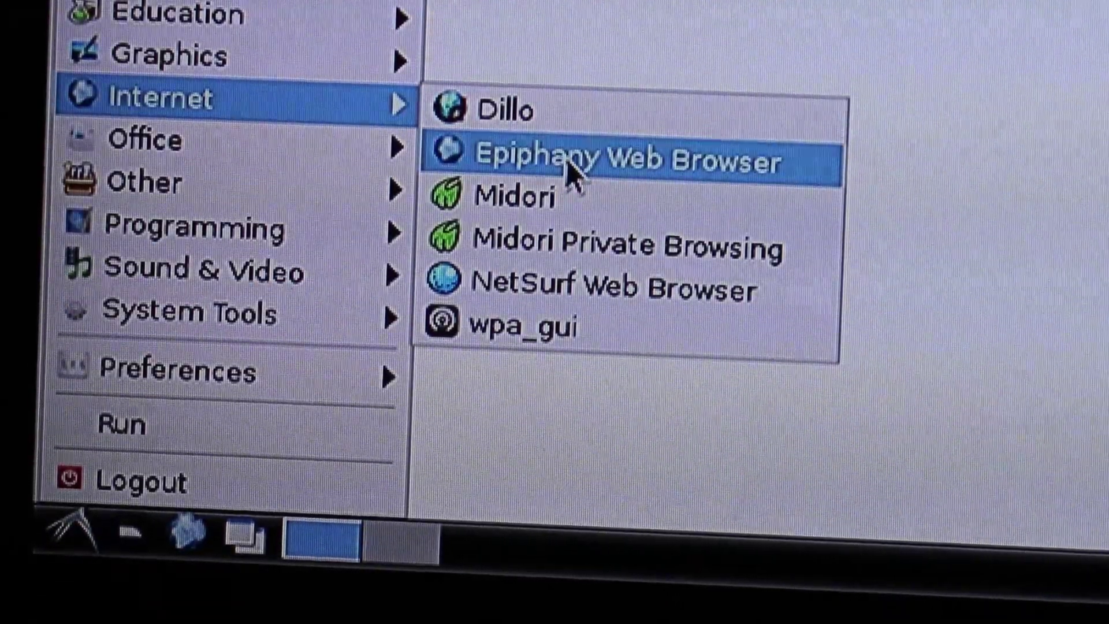
{"action": "left_click", "coordinate": [567, 168]}
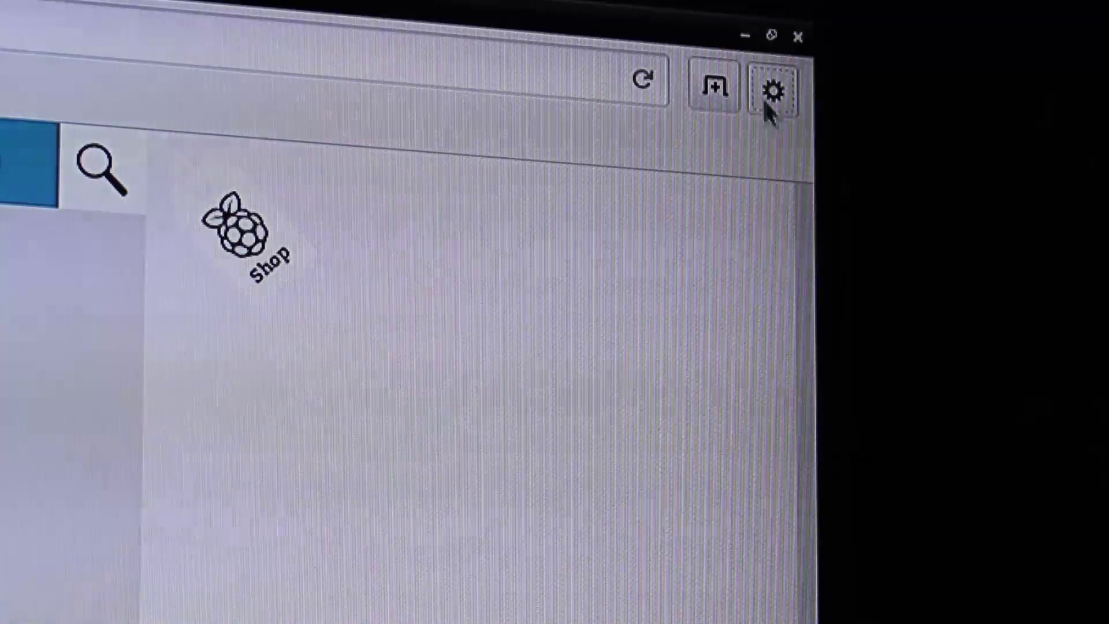
- Open the Epiphany window and page options menu
{"action": "left_click", "coordinate": [772, 97]}
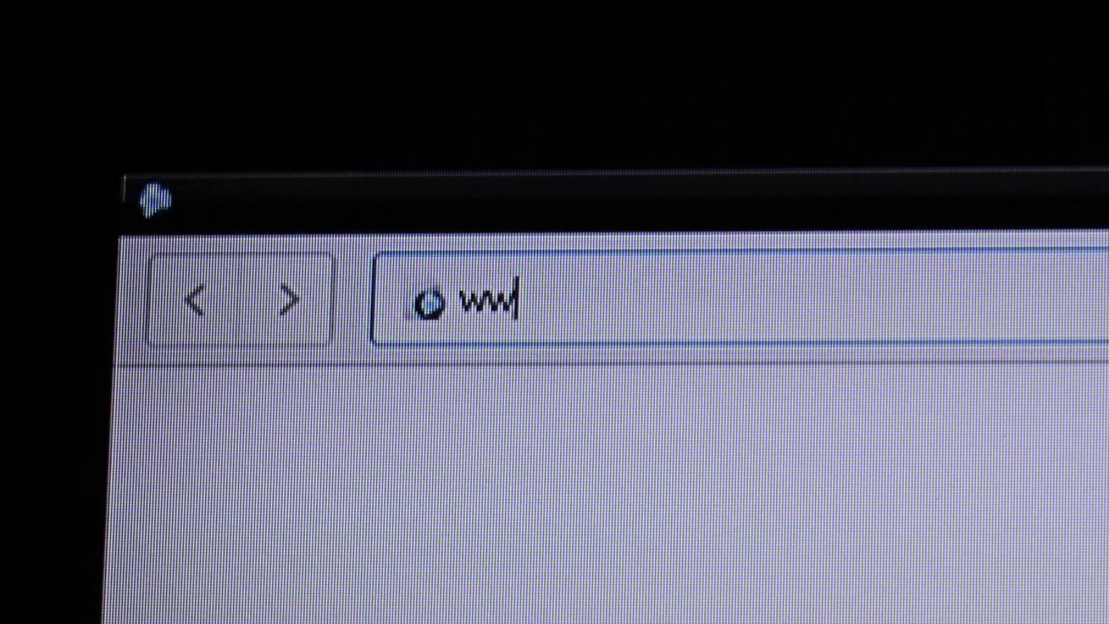
{"action": "type", "text": "w.youtub"}
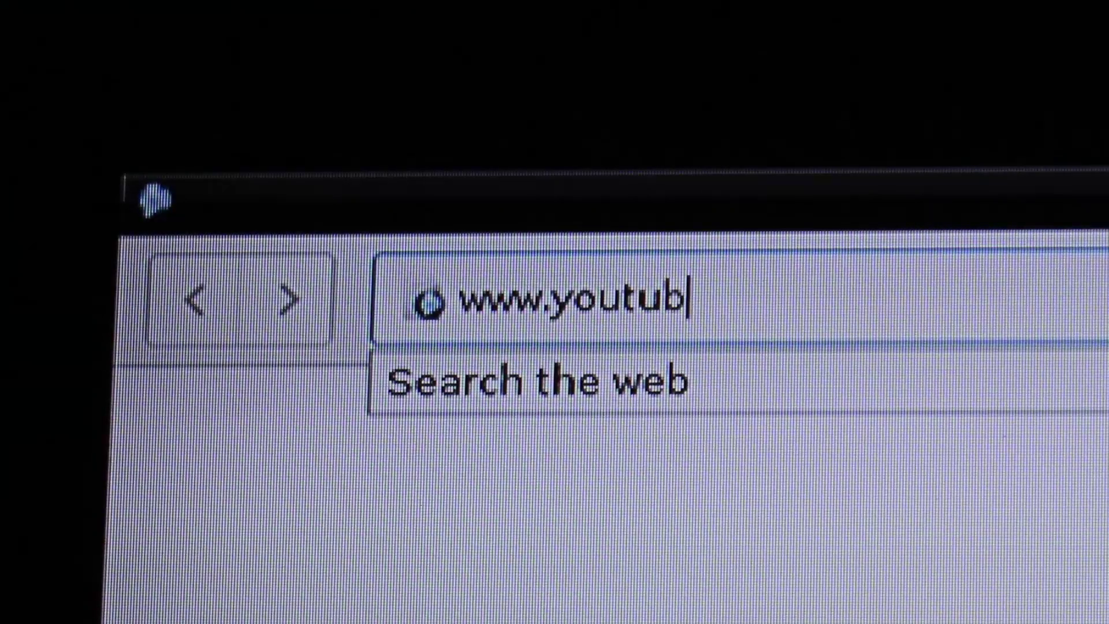
{"action": "type", "text": ".c"}
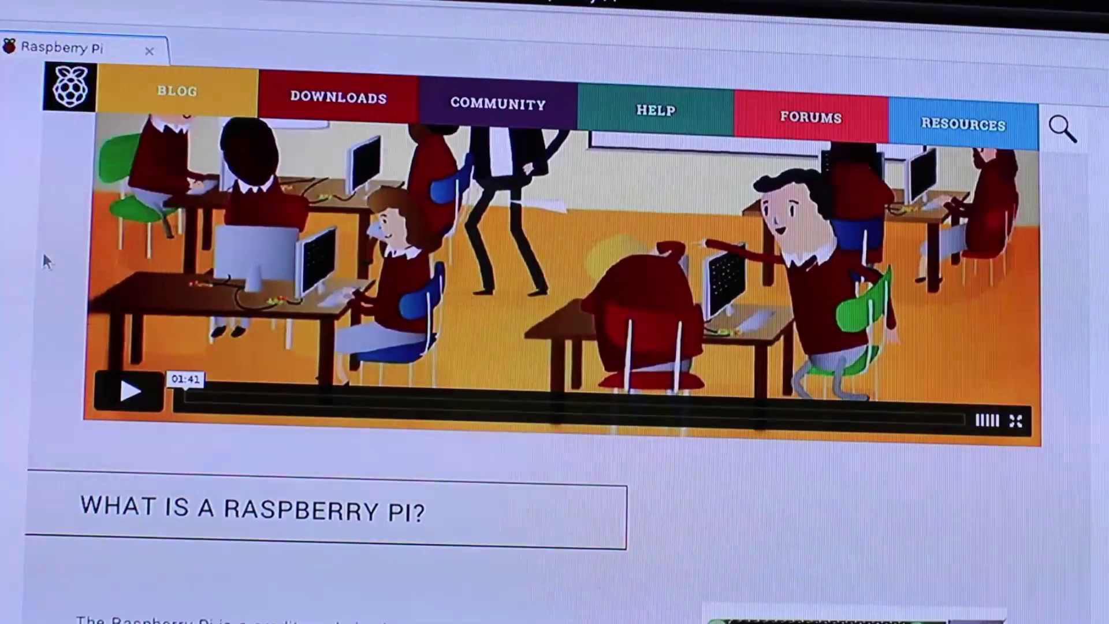
{"action": "scroll", "coordinate": [43, 251], "scroll_direction": "down", "scroll_amount": 3}
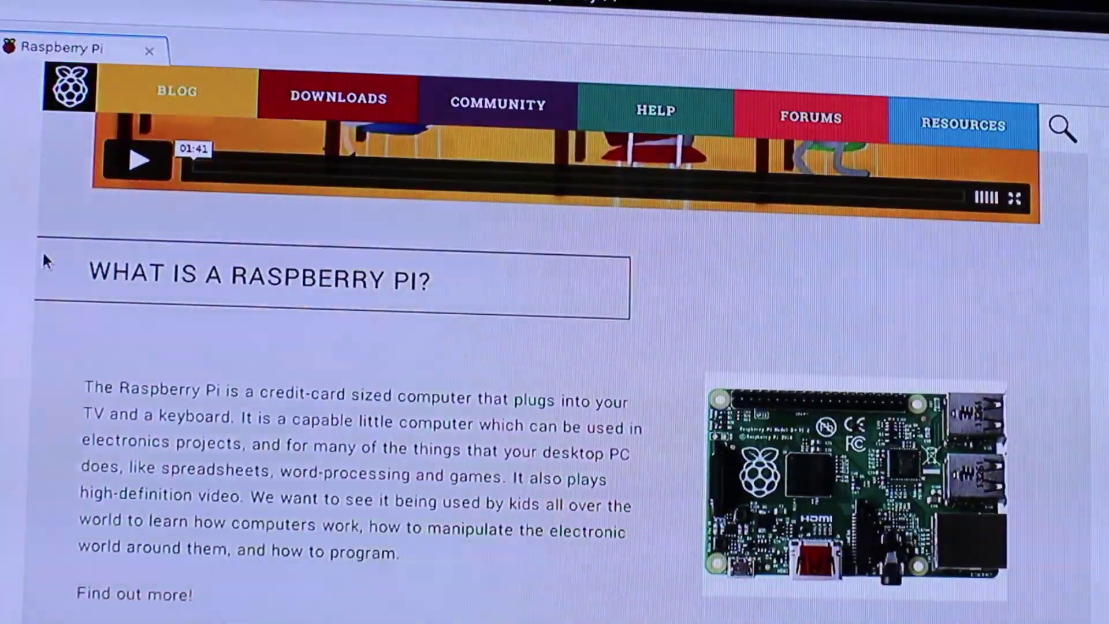